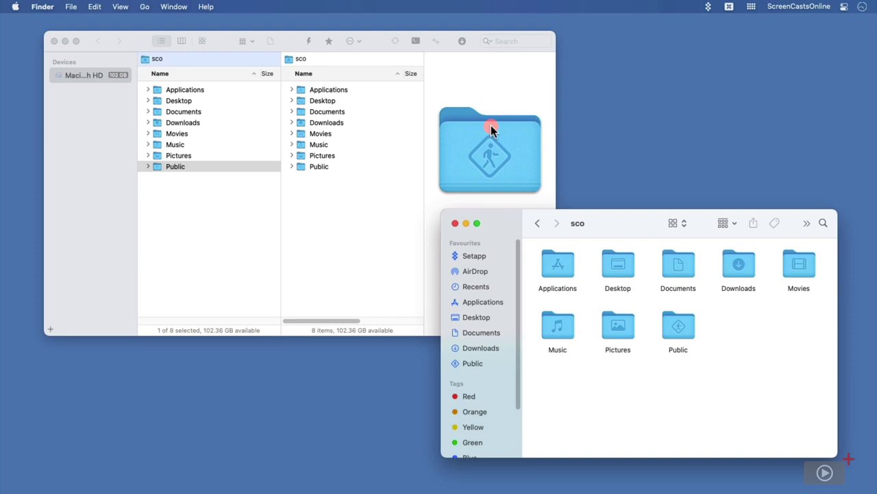
Show Desktop's kind, dates, permissions and owner in ForkLift's info pane, then compare with Finder's Cmd-I window
click(476, 87)
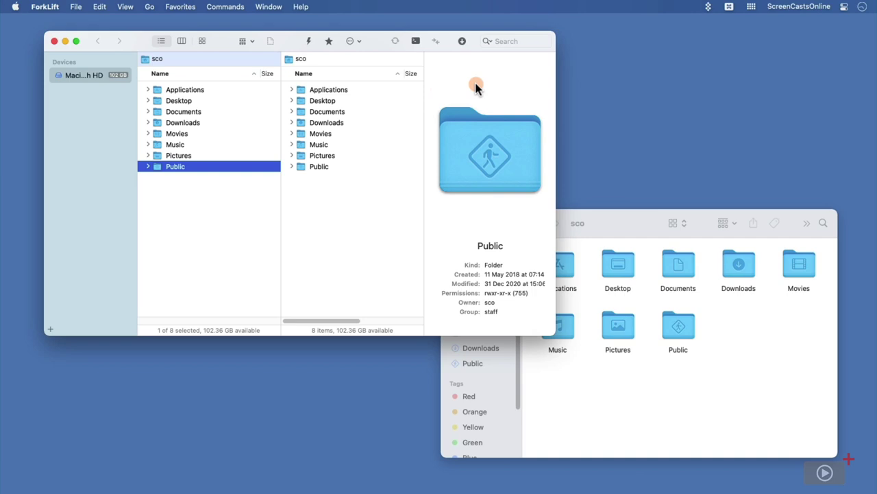
click(379, 101)
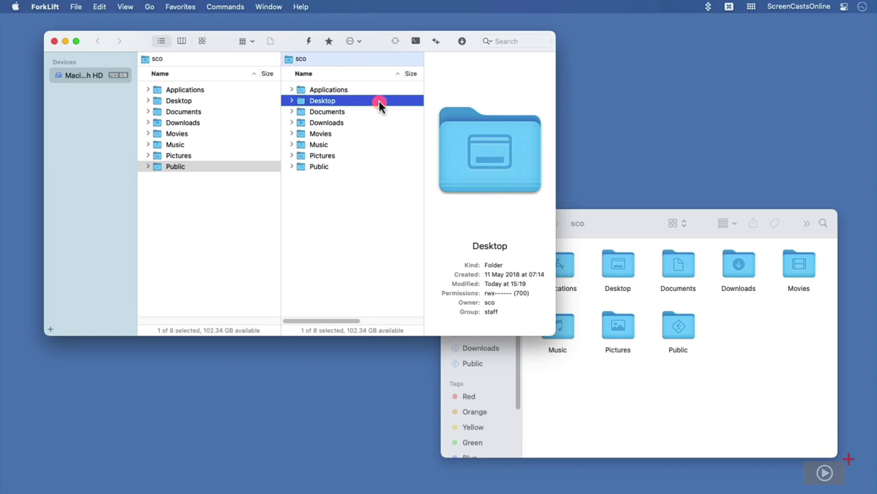
click(619, 272)
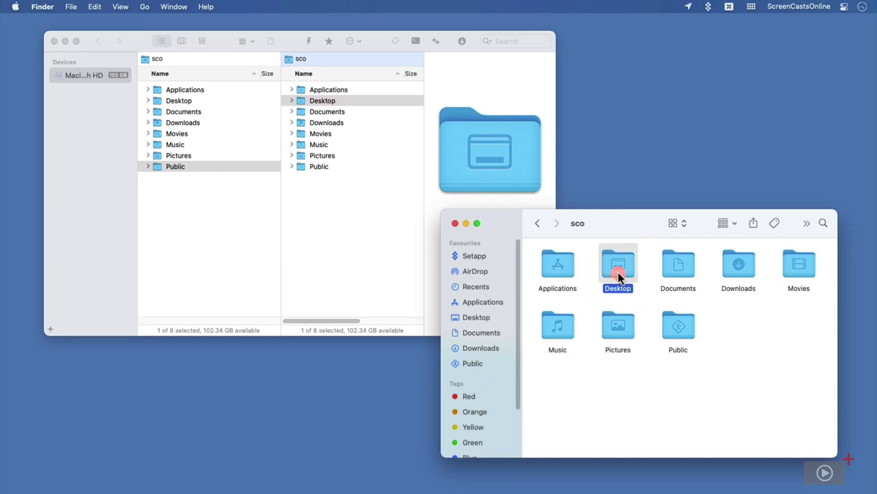
key(super+i)
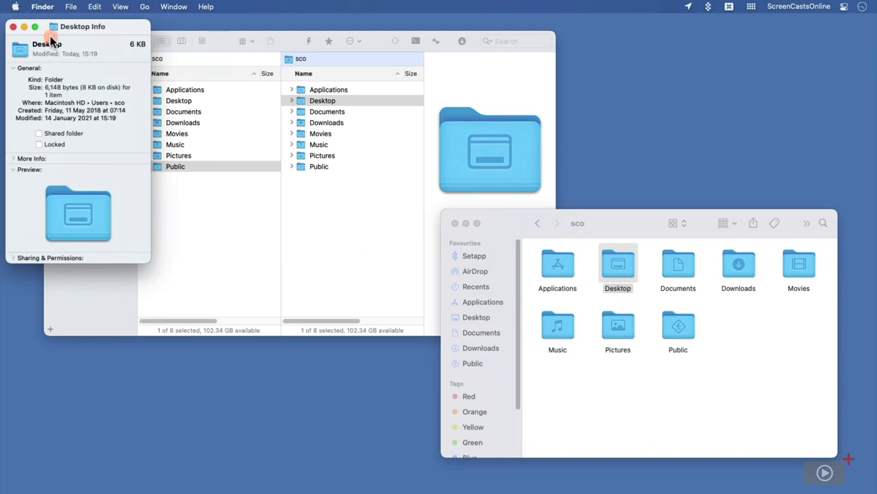
click(13, 26)
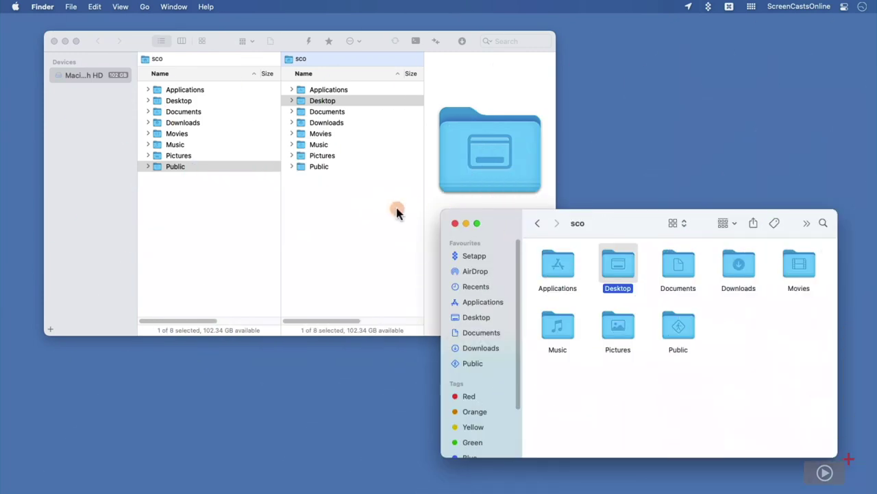
Open a new Recents tab in the Finder window
click(394, 211)
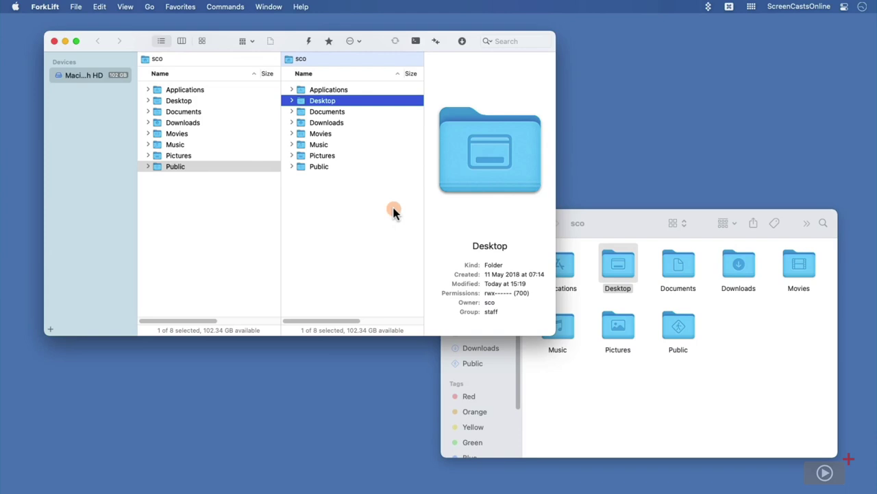
click(575, 367)
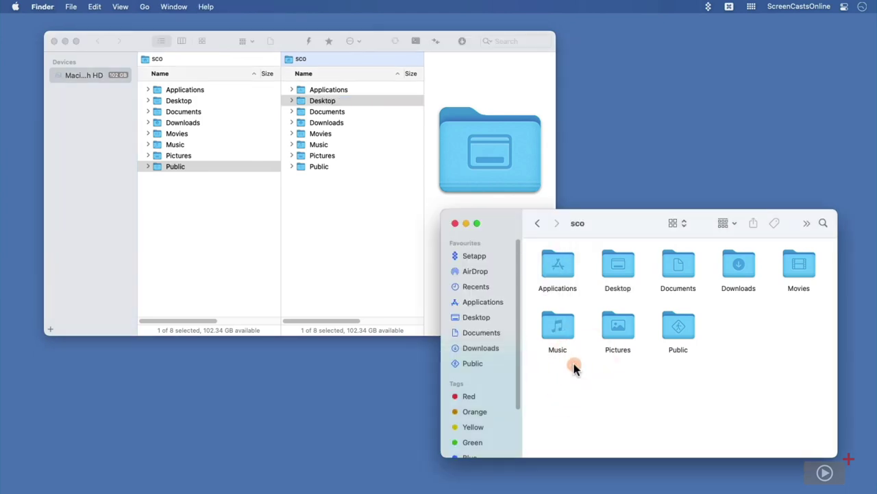
key(super+t)
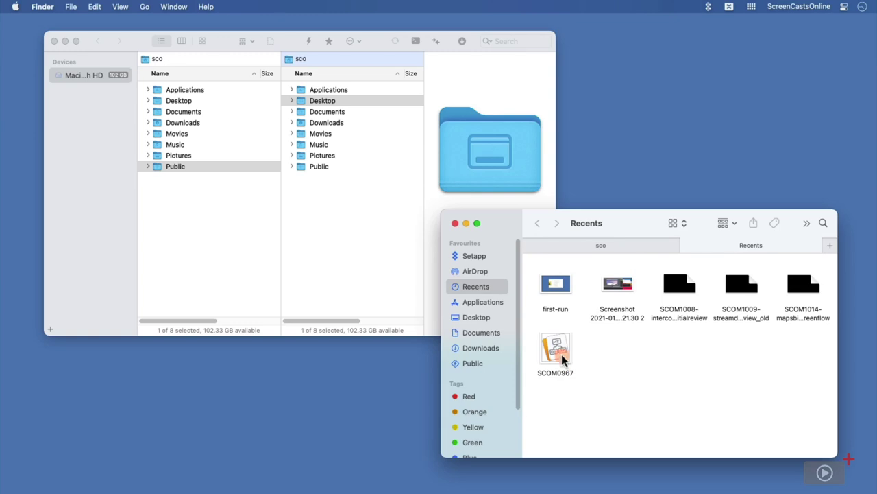
Add a new tab to each ForkLift pane and drag the left pane's extra tab into the right pane
click(345, 276)
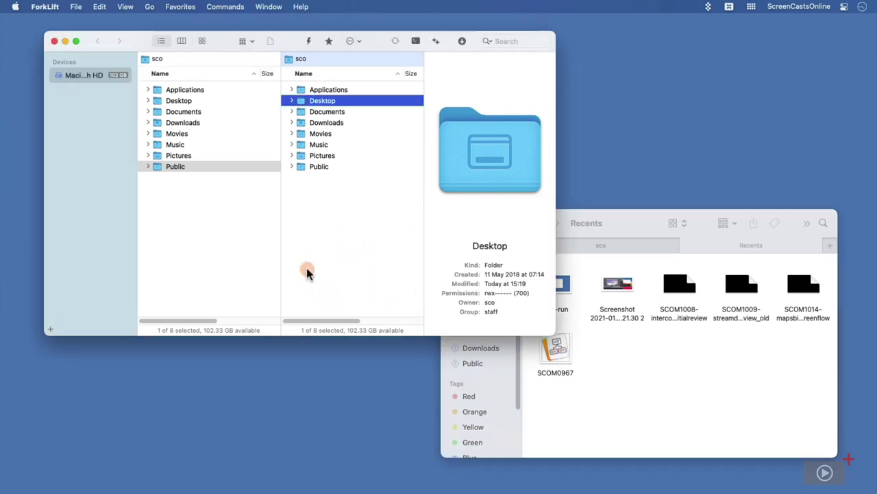
key(super+t)
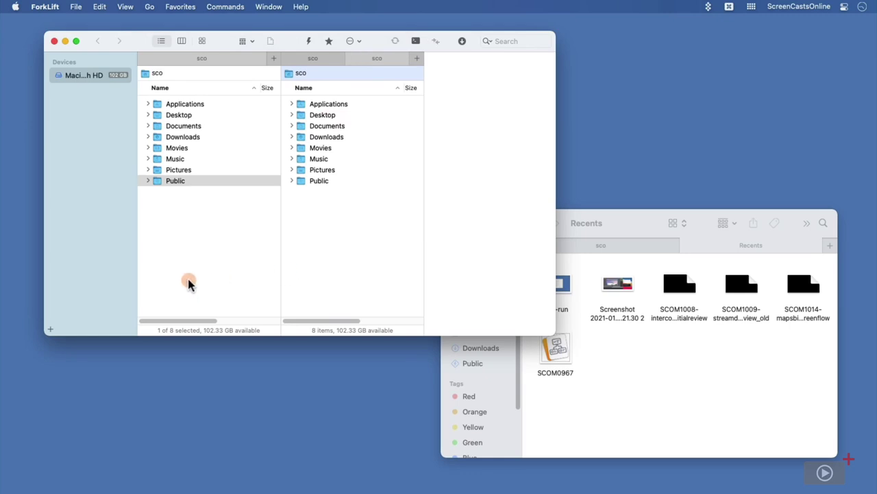
click(248, 270)
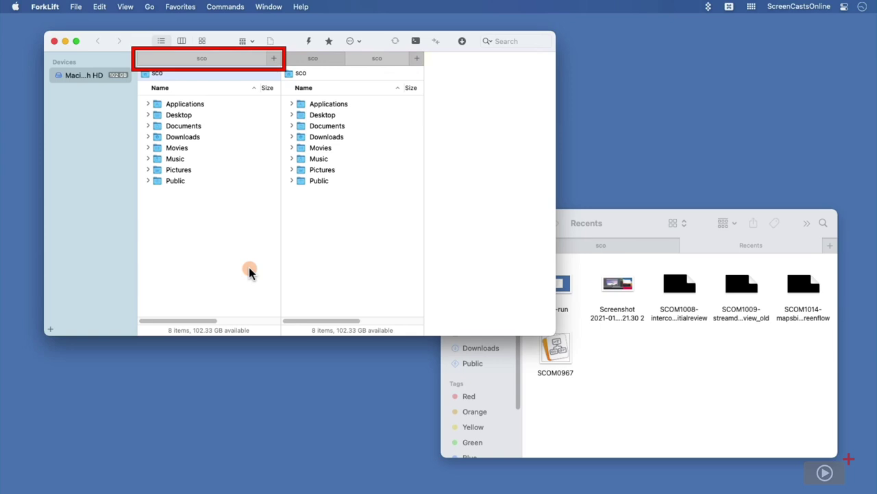
key(super+t)
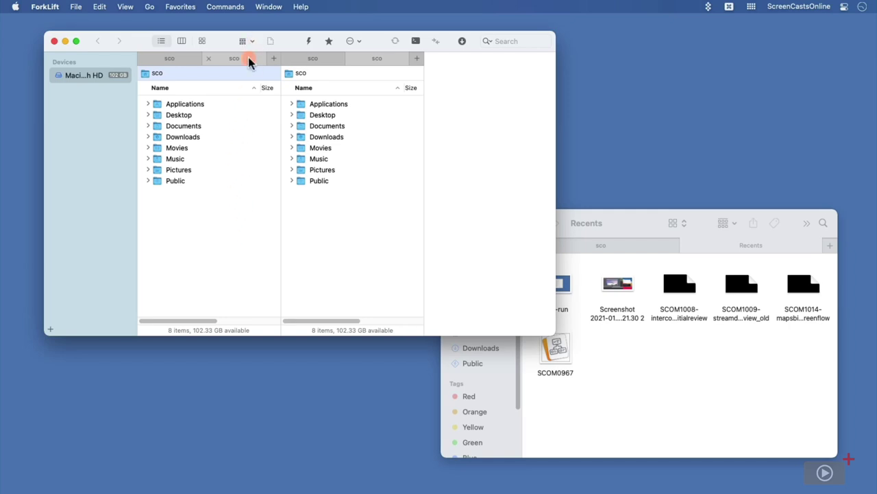
drag(249, 60, 358, 63)
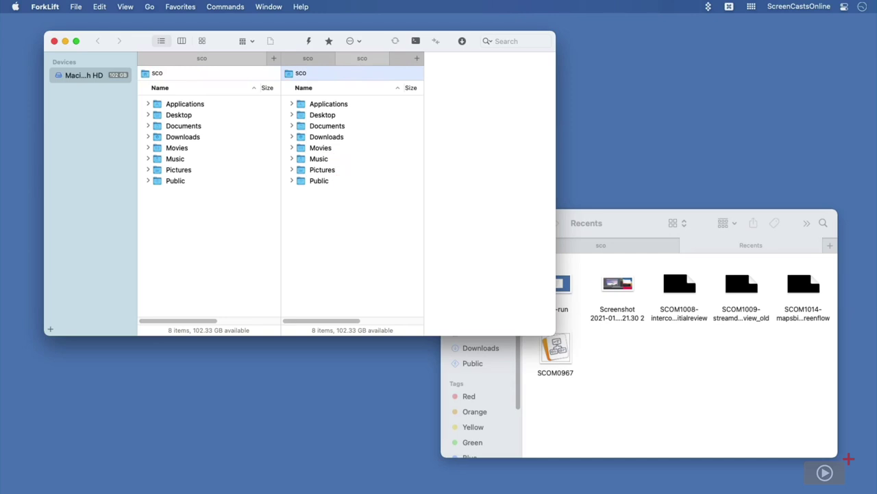
Choose the Dark appearance in System Preferences > General and move the window aside
click(14, 10)
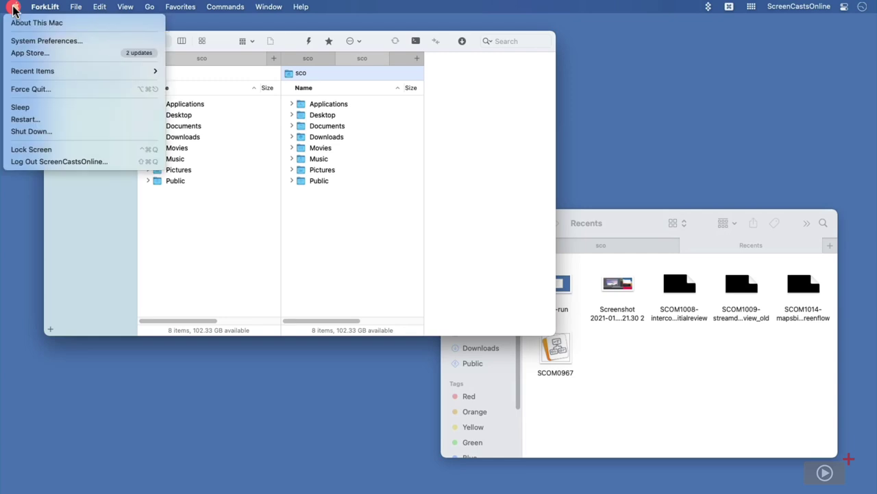
click(46, 42)
click(416, 149)
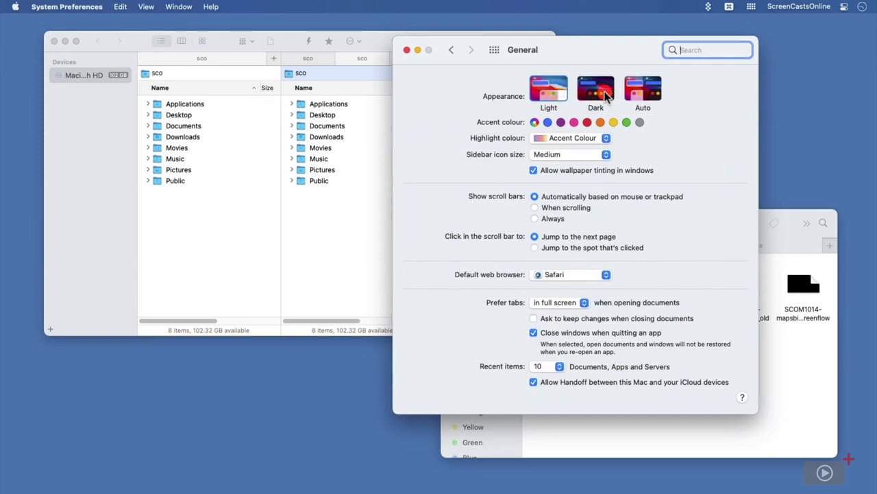
click(596, 89)
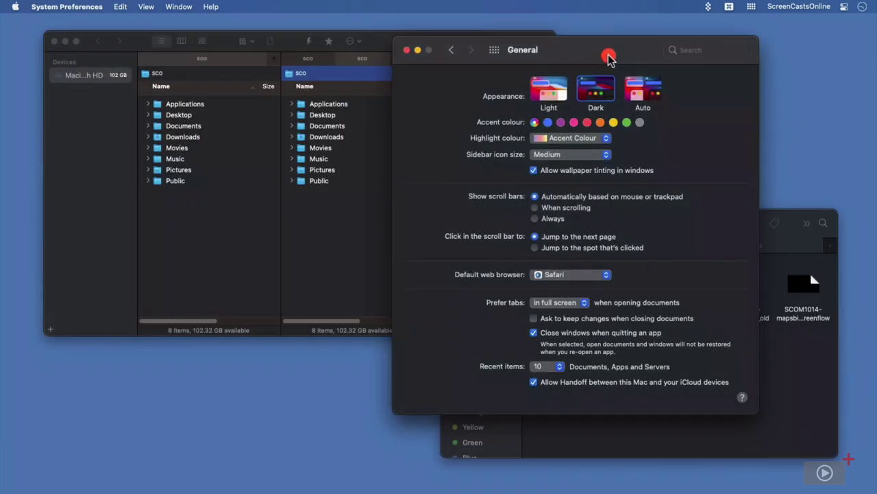
drag(609, 59, 276, 391)
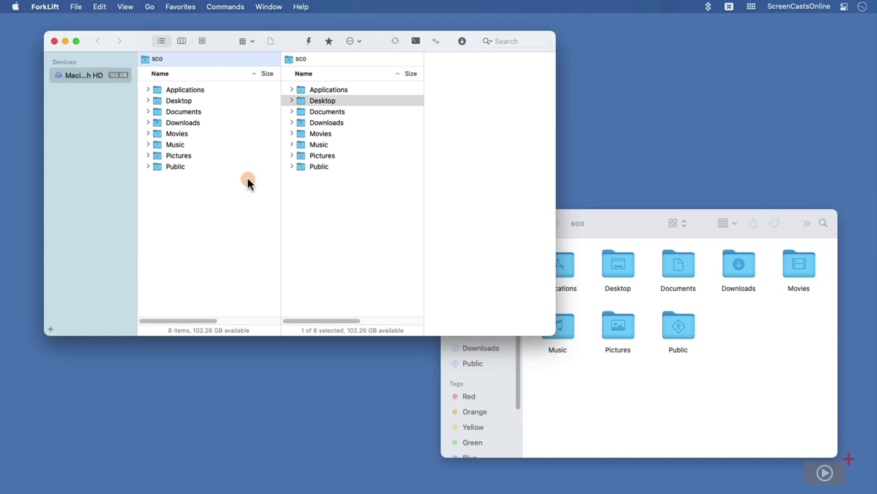
Open Finder's Connect to Server dialog with Cmd-K and compare Finder's and ForkLift's Go menus
click(557, 393)
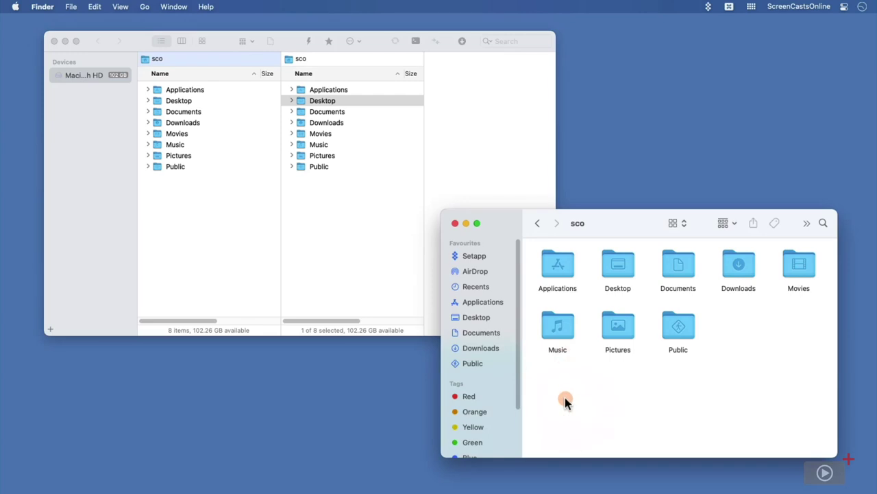
key(super+k)
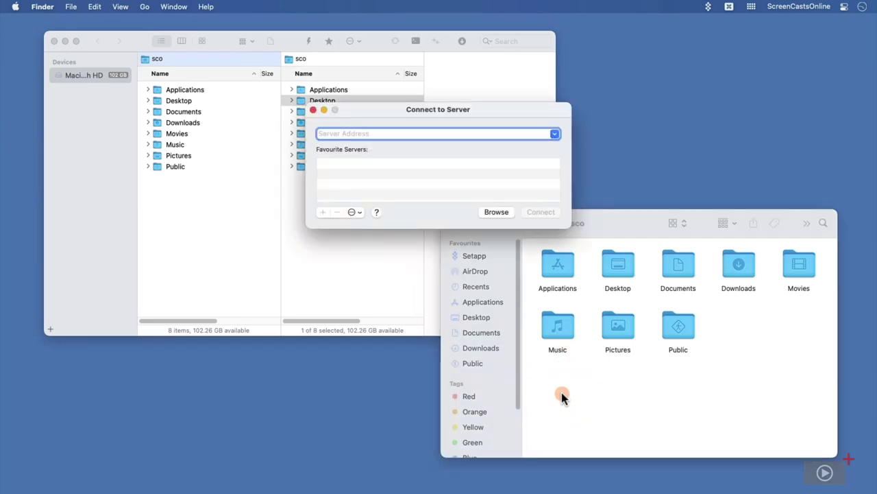
click(147, 6)
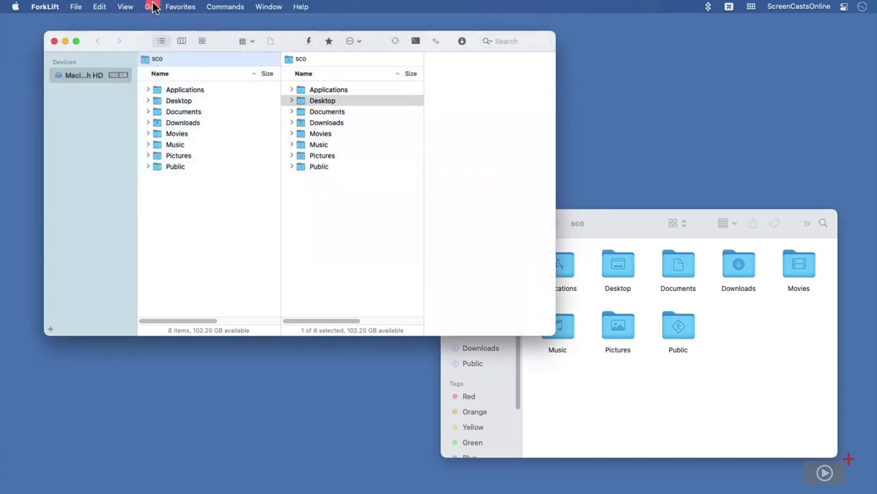
click(150, 6)
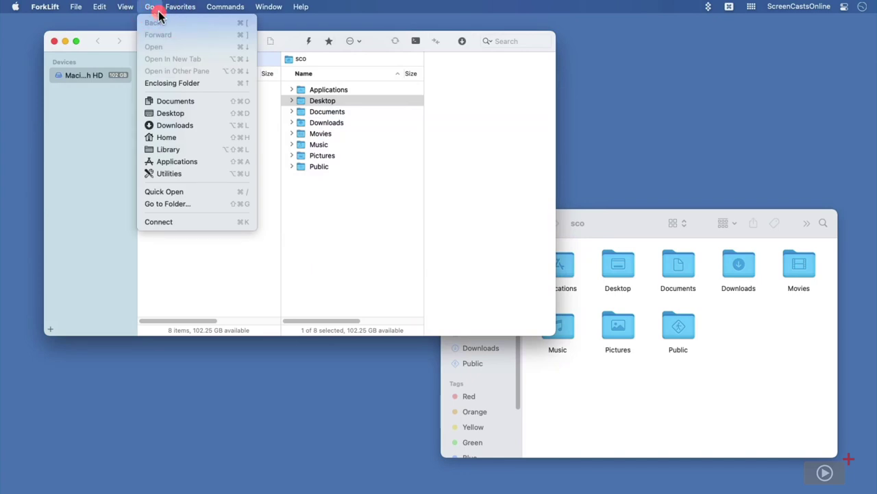
Open ForkLift's Connect form, switch to Show One Pane, and list the available protocols
click(190, 222)
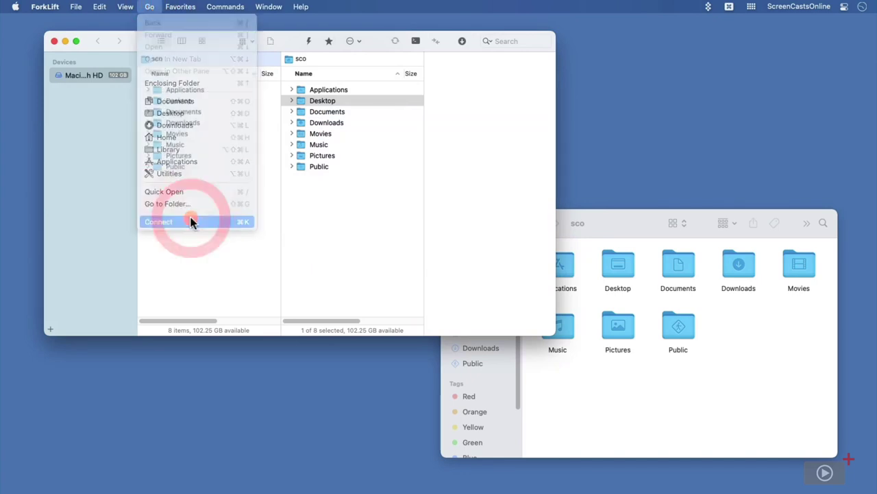
click(124, 7)
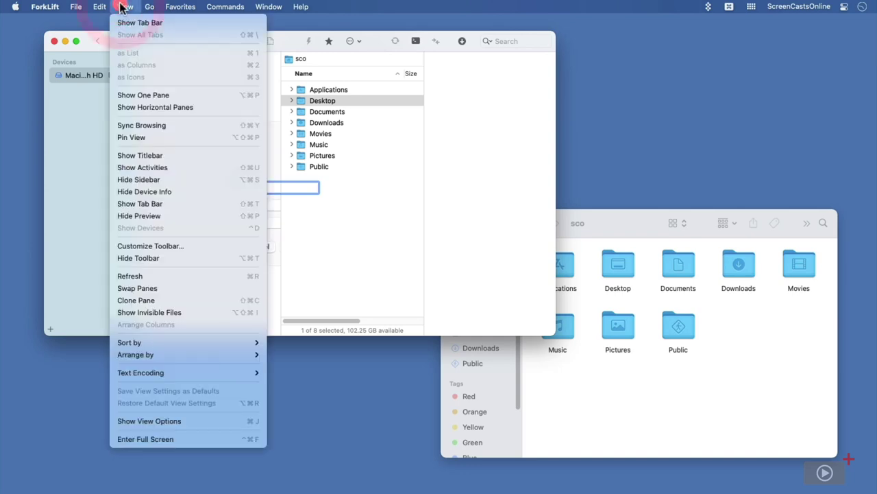
click(167, 98)
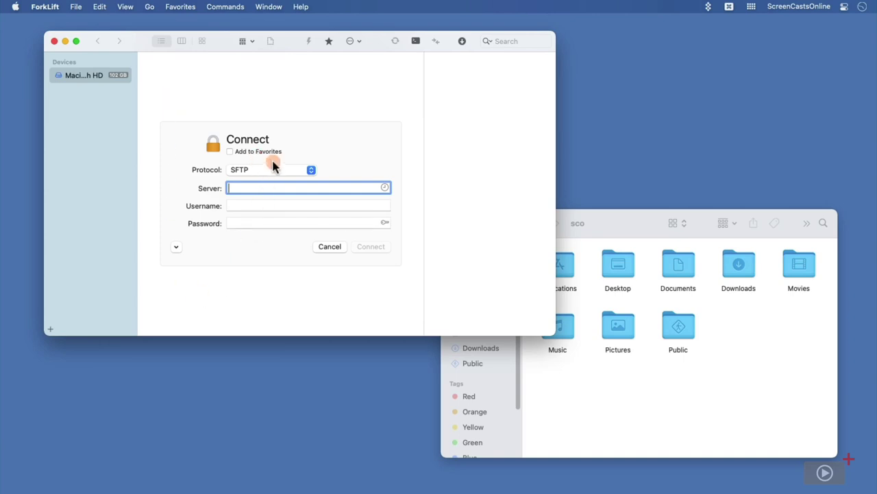
click(274, 168)
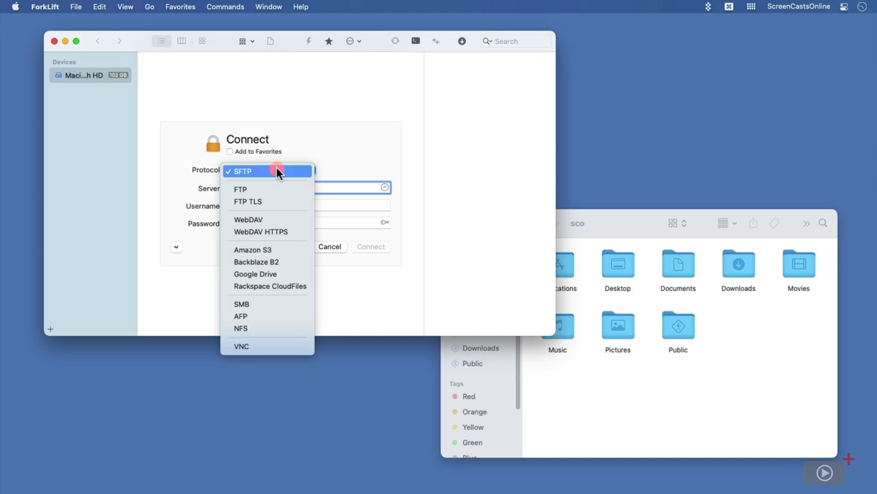
Choose SMB, enter server ENTERPRISE with the account's username and password, and submit the connection
click(277, 303)
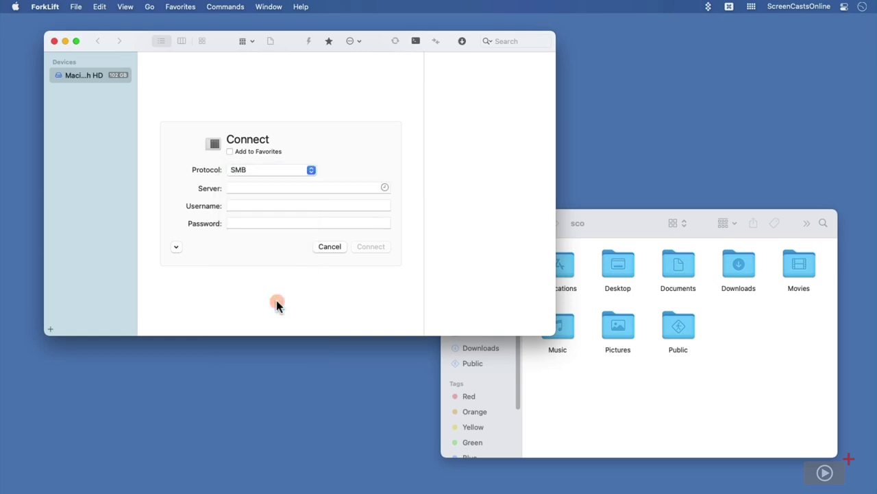
click(328, 191)
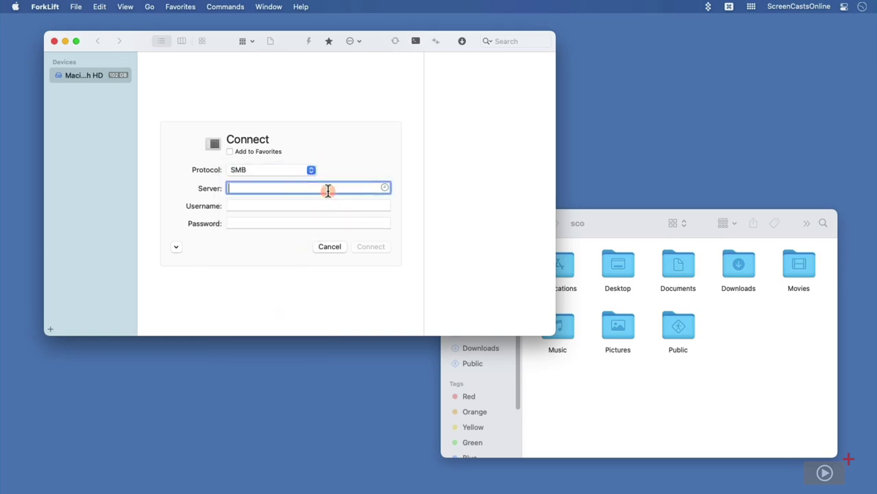
text(ENTERPRISE)
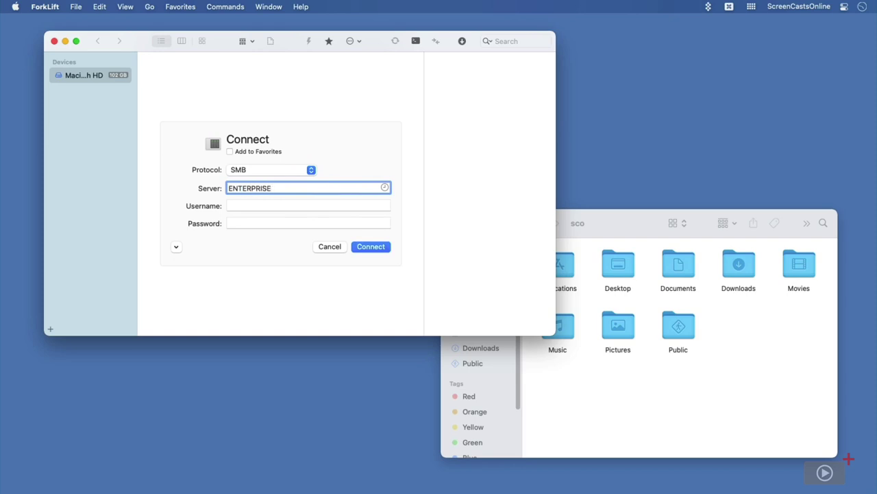
click(309, 205)
text(Rose)
key(Tab)
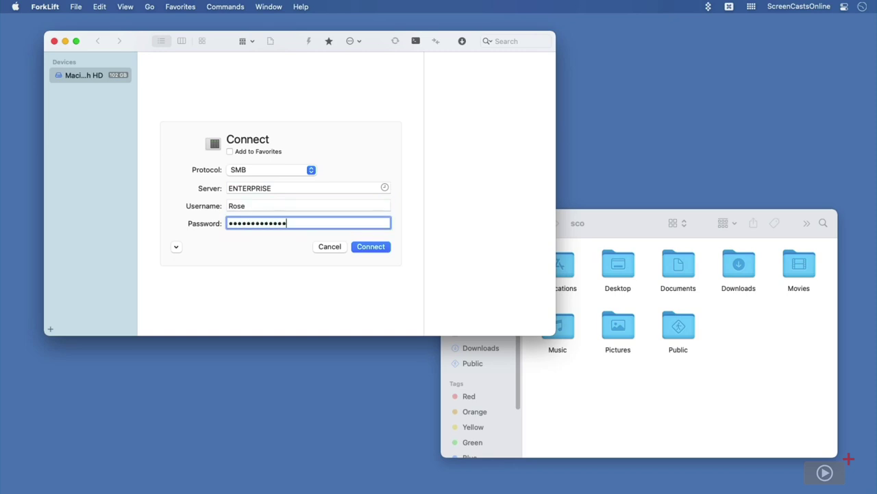
key(Return)
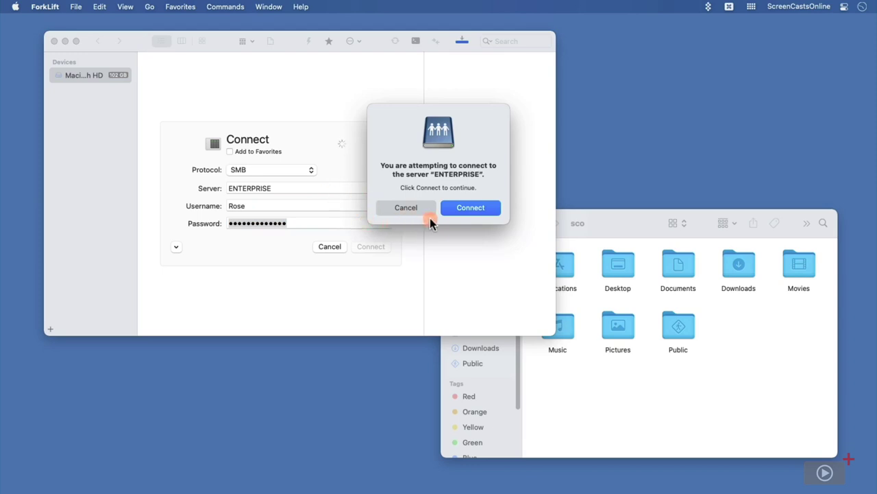
Confirm the ENTERPRISE connection and review its volumes: Movie Drive, Movies, TV and TV Drive
click(469, 207)
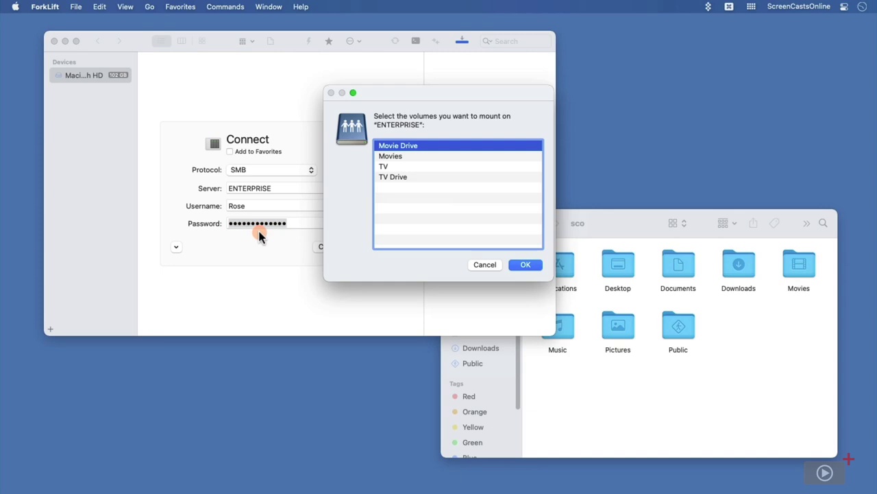
click(493, 263)
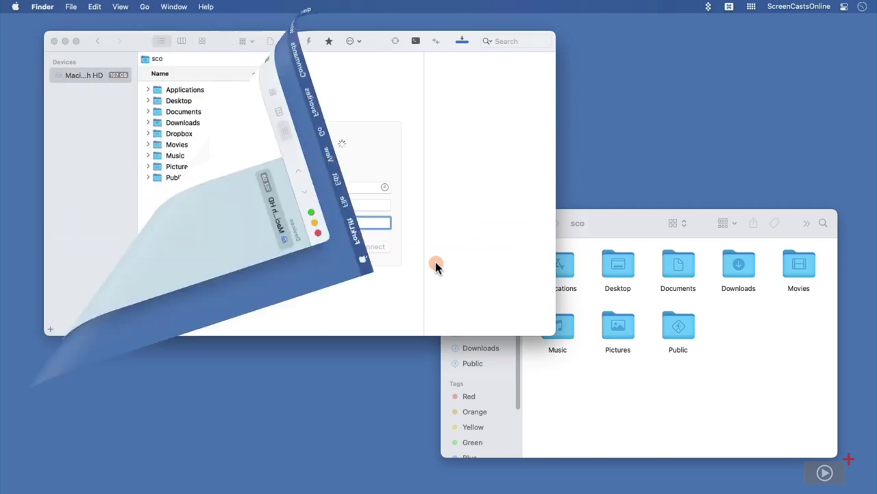